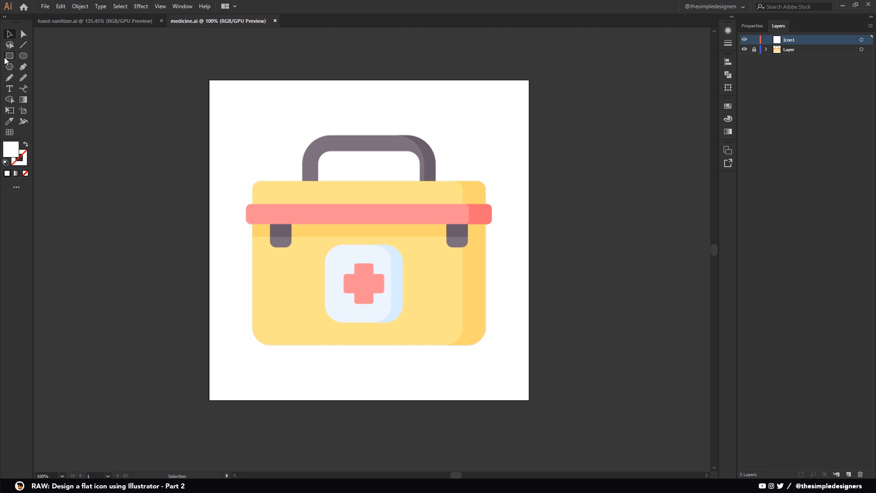
Draw a rectangle about 318 × 257 px over the yellow box body, with no fill and a black stroke.
left_click(9, 56)
key("ctrl+=")
left_click_drag(197, 107, 502, 354)
left_click(26, 144)
left_click(22, 158)
left_click(625, 166)
left_click(728, 118)
key("v")
Give the rectangle's 1 pt stroke a round cap and round corner joins.
left_click(752, 26)
left_click(787, 140)
left_click(734, 164)
left_click(734, 176)
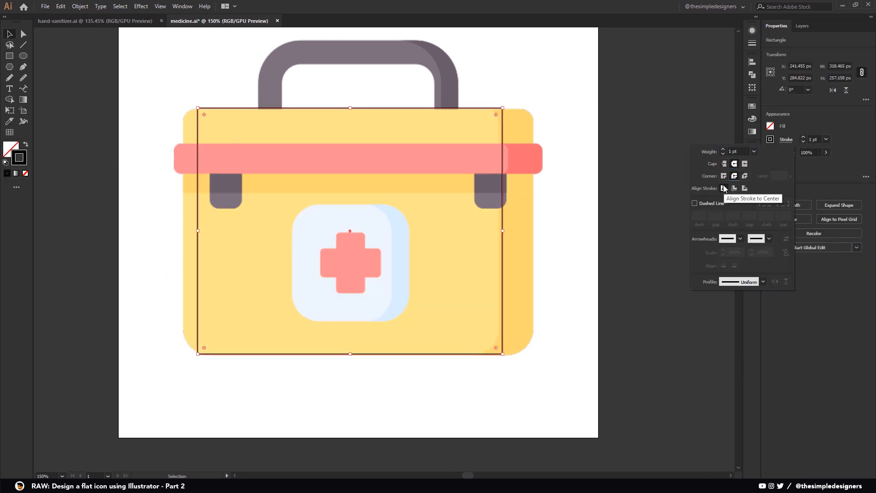
Stretch the rectangle's side and top edges to match the outline of the yellow box body.
left_click_drag(502, 230, 534, 237)
left_click_drag(198, 231, 184, 229)
left_click_drag(358, 108, 359, 109)
left_click(548, 235)
Round the rectangle's bottom corners, and its top corners with a smaller radius, to follow the box body.
key("a")
left_click(533, 354)
left_click(183, 354, "shift")
left_click_drag(190, 348, 208, 328)
left_click(183, 108)
left_click(533, 108, "shift")
left_click_drag(526, 114, 523, 121)
left_click(556, 287)
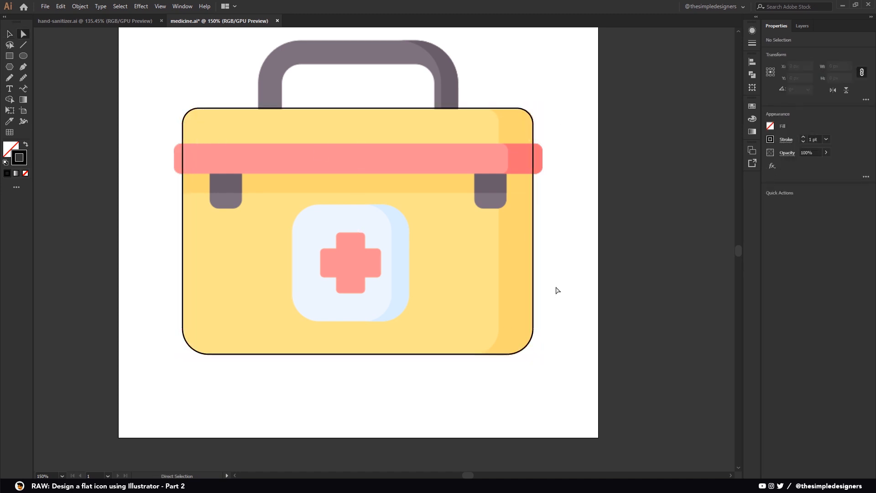
Trace the pink band across the box with a rectangle that has slightly rounded corners.
key("m")
mouse_move(206, 143)
left_mouse_down()
mouse_move(263, 157)
mouse_move(464, 172)
mouse_move(543, 160)
mouse_move(173, 159)
left_mouse_up()
key("v")
key("a")
left_click(554, 158)
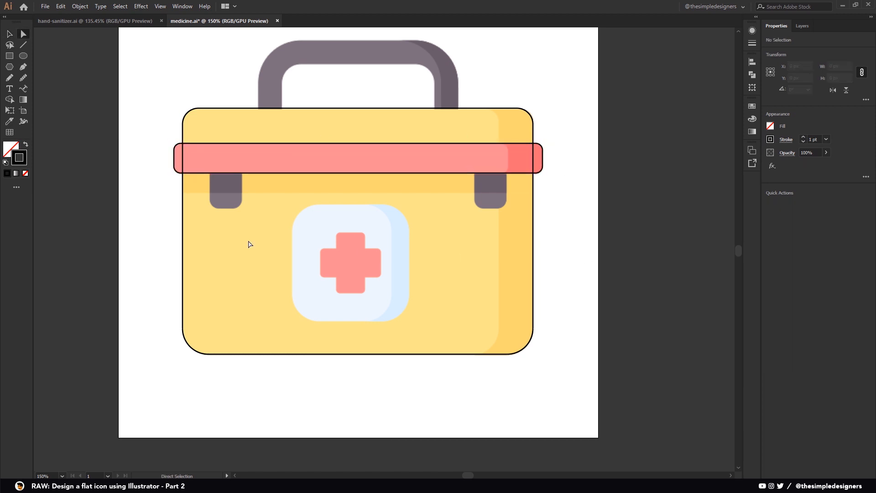
Trace the light blue badge with a square outline of about 123 px and round all its corners to match.
left_click_drag(328, 204, 361, 321)
key("v")
left_click_drag(362, 263, 410, 267)
left_click_drag(328, 263, 293, 263)
key("a")
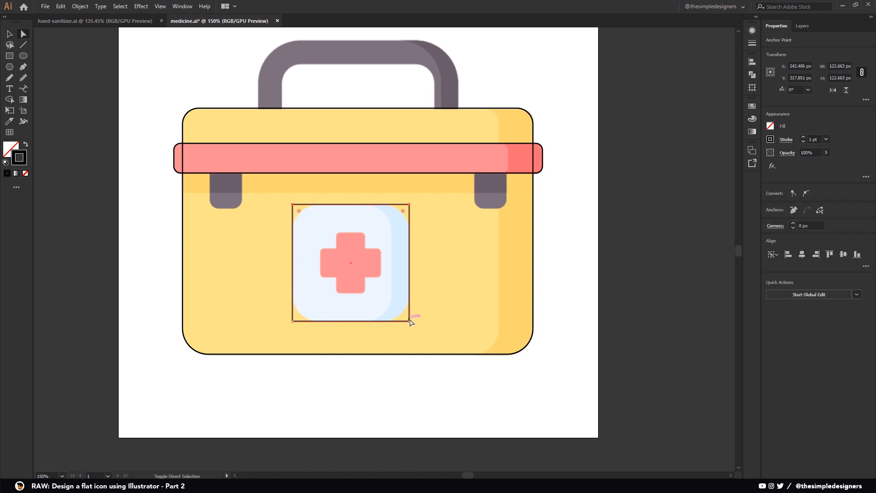
left_click_drag(299, 315, 368, 308)
key("ctrl+shift+a")
Trace the cross's vertical bar with a rectangle about 30 × 62 px and round its corners.
key("m")
left_click_drag(342, 233, 358, 292)
key("v")
left_click_drag(350, 292, 350, 292)
left_click_drag(358, 263, 336, 263)
left_click_drag(352, 233, 351, 232)
left_click_drag(350, 292, 352, 292)
left_click_drag(343, 239, 345, 241)
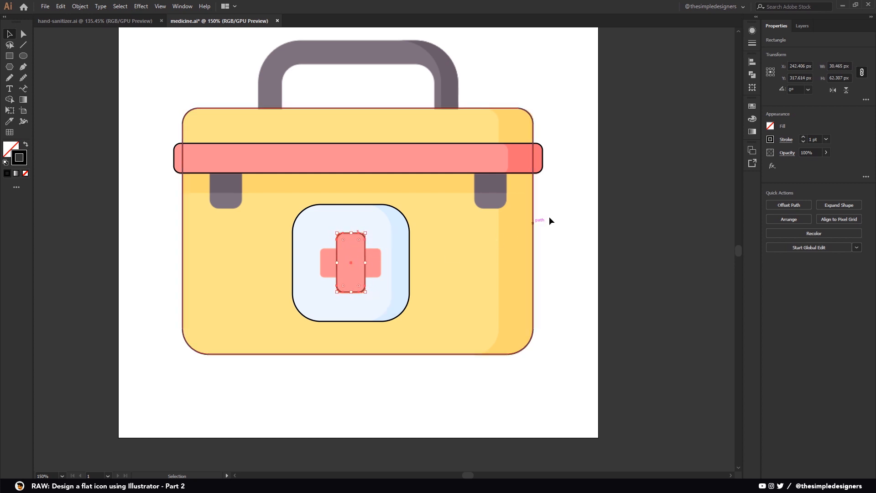
key("ctrl+shift+a")
Trace the left latch with a rectangle rounded at its bottom corners and duplicate it over the right latch.
key("m")
mouse_move(210, 174)
left_mouse_down()
mouse_move(243, 195)
mouse_move(227, 209)
mouse_move(215, 182)
left_mouse_up()
key("v")
scroll(230, 170, "up", 4)
key("a")
left_click(280, 323)
left_click(151, 323, "shift")
left_click_drag(157, 316, 454, 283)
scroll(182, 278, "down", 4)
key("v")
left_click(519, 253)
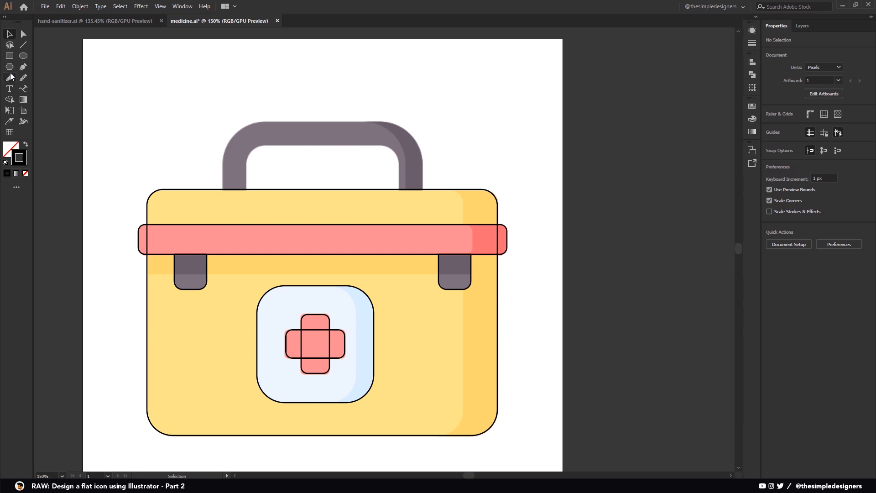
Draw an open path with the Pen tool along the centre of the handle, up, across and down.
left_click(23, 67)
left_click(235, 189)
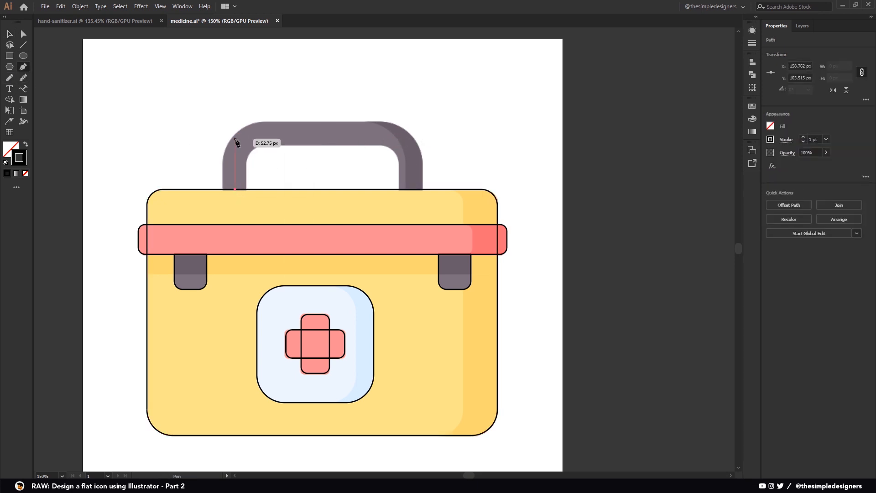
left_click(234, 133)
left_click(407, 133)
left_click(412, 190, "shift")
key("v")
Nudge the two anchor points of the handle path's right leg 3 px to the right.
key("a")
left_click(407, 134)
left_click(408, 189, "shift")
key("Right")
key("Right")
key("Right")
Round the handle path's two upper corners and set its stroke weight to 24 pt.
left_click(410, 133)
left_click(235, 134, "shift")
left_click_drag(241, 139, 264, 163)
left_click(804, 137)
left_click(804, 137)
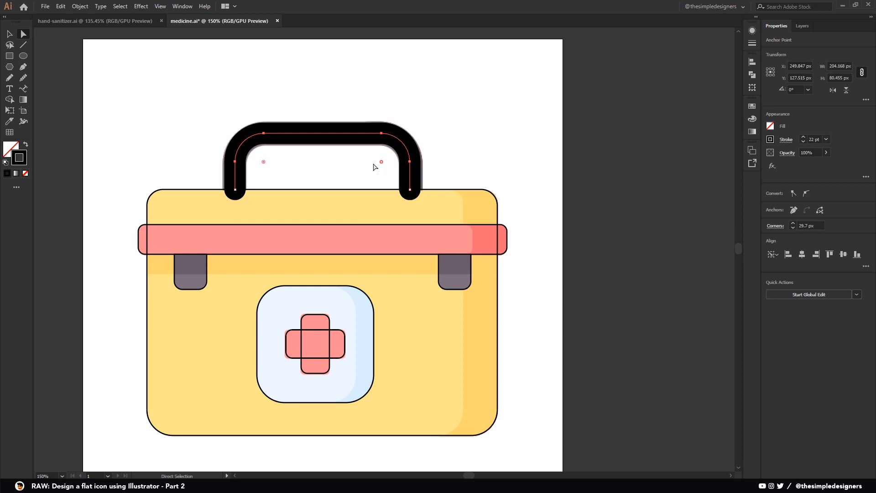
left_click_drag(381, 162, 379, 168)
left_click(803, 137)
left_click(803, 137)
key("v")
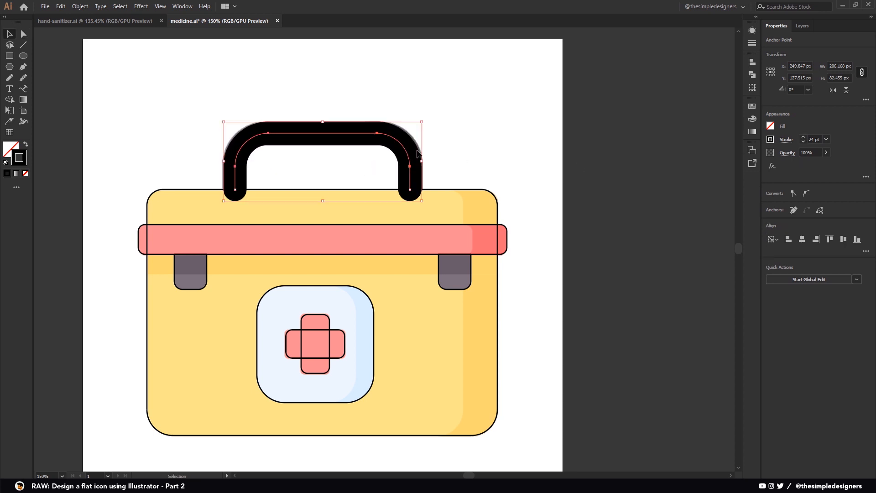
Expand the thick handle stroke into an outlined shape.
left_click(61, 7)
mouse_move(80, 6)
left_click(91, 104)
key("Return")
Trim the handle's rounded ends flush with the box's top edge, using a rectangle and the Shape Builder.
key("m")
mouse_move(208, 189)
left_mouse_down()
mouse_move(431, 232)
mouse_move(234, 195)
left_mouse_up()
key("v")
left_click(234, 163, "shift")
key("shift+m")
key("v")
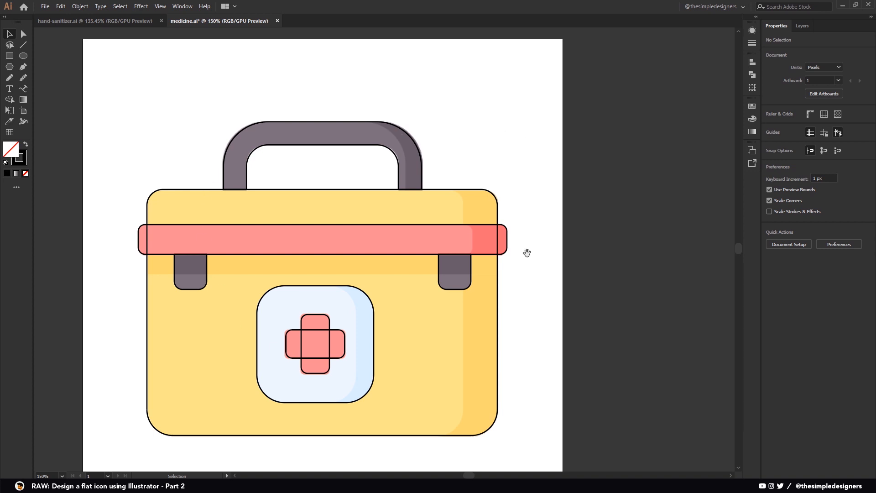
Fill both bars of the cross with the pink sampled from the reference, leaving no stroke.
left_click_drag(526, 261, 545, 253)
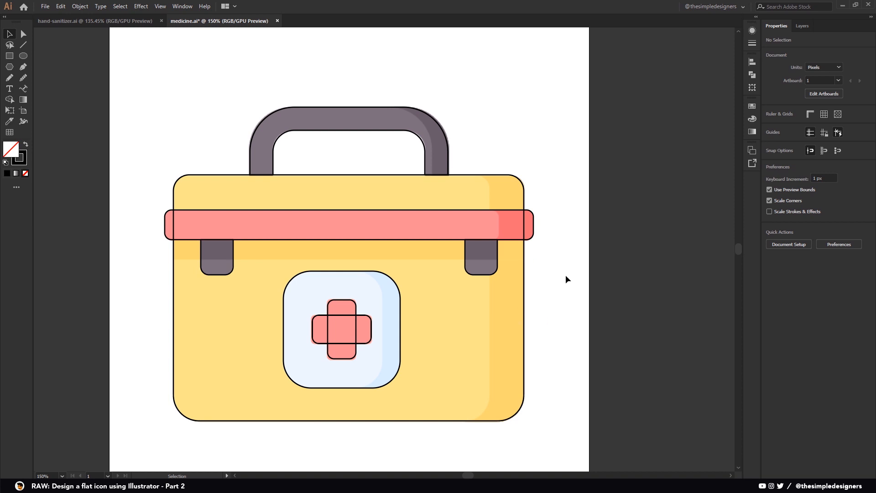
left_click(372, 328)
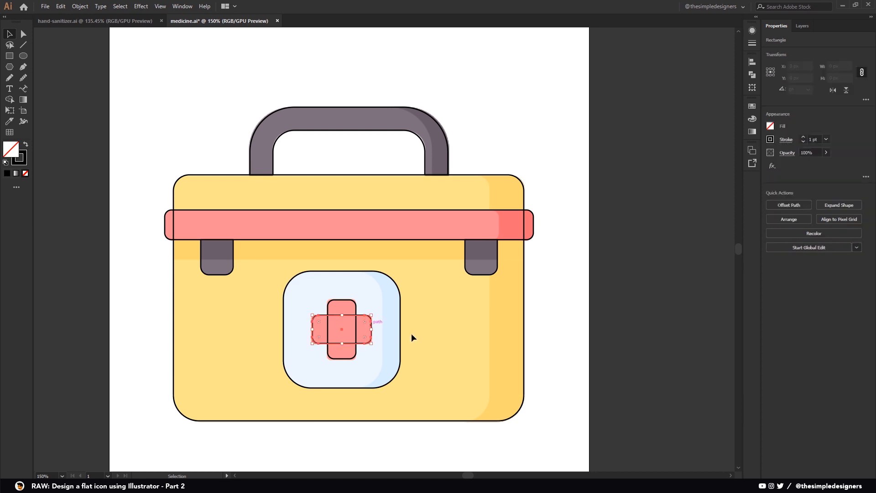
left_click(355, 313, "shift")
key("i")
left_click(343, 334)
key("v")
left_click(549, 282)
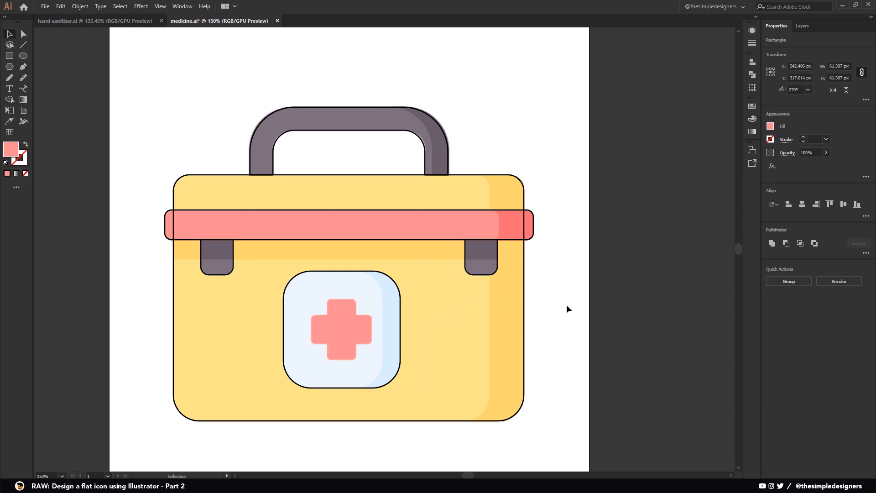
Fill the rounded badge outline with the light blue sampled from the reference badge.
left_click(400, 319)
key("i")
left_click(363, 285)
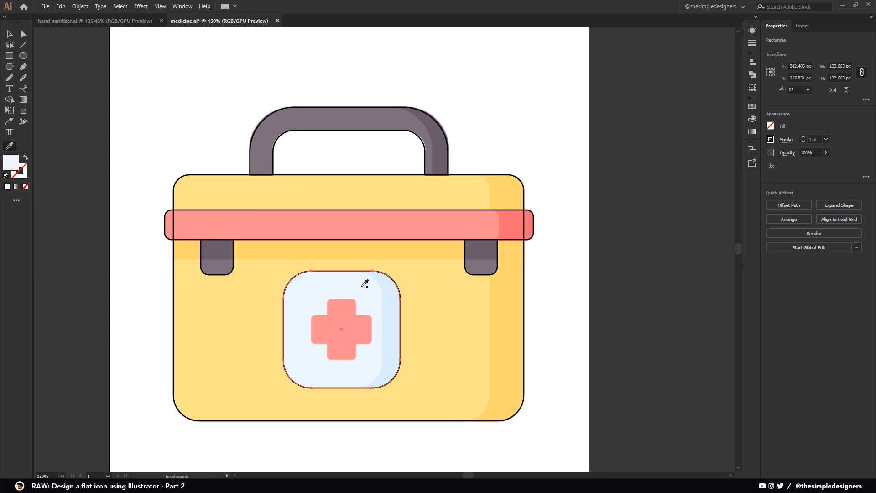
key("v")
left_click(527, 318)
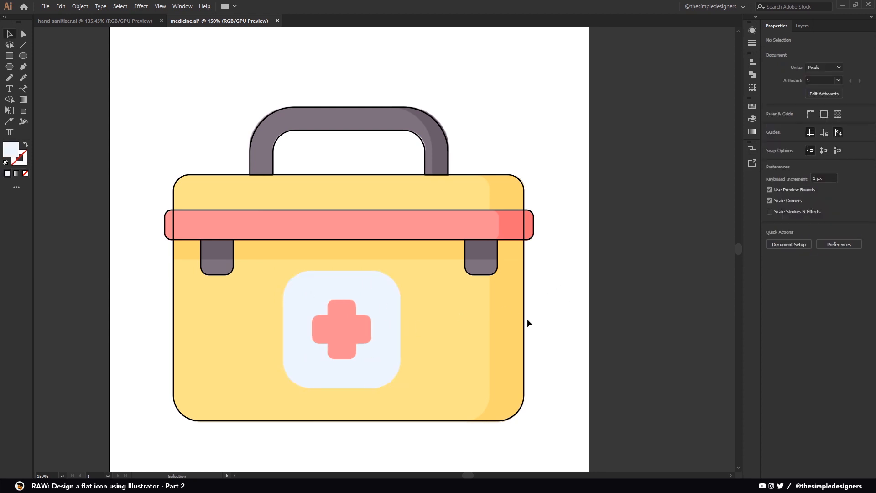
left_click(514, 325)
key("i")
left_click(455, 337)
key("v")
left_click(552, 302)
key("ctrl+z")
left_click(550, 301)
Fill both latch outlines with the lighter grey-purple sampled from the reference latch.
left_click(484, 274)
left_click(225, 274, "shift")
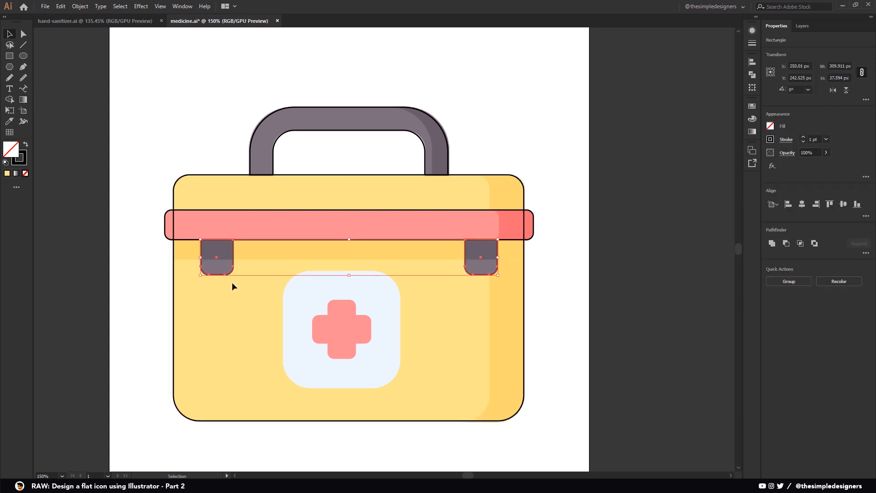
key("i")
left_click(487, 263)
key("v")
left_click(515, 268)
Fill the band outline with the light pink sampled from the reference band.
left_click(506, 240)
key("i")
left_click(455, 230)
key("v")
left_click(566, 256)
Fill the box body outline with the light yellow sampled from the reference box.
left_click(524, 199)
key("i")
left_click(427, 266)
key("v")
left_click(470, 158)
Fill the handle outline with the lighter grey-purple sampled from the reference handle.
left_click(449, 156)
key("i")
left_click(372, 112)
key("v")
left_click(516, 170)
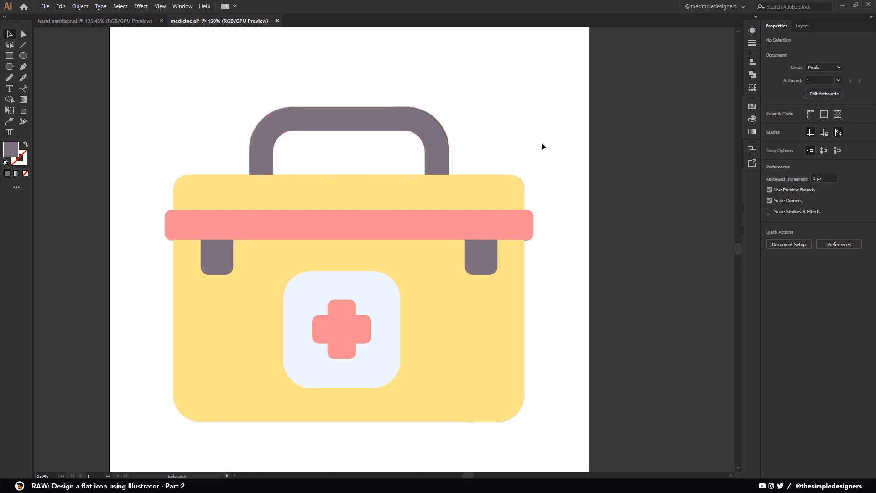
Duplicate the handle and offset the copy about 15 px to the left.
left_click(376, 127)
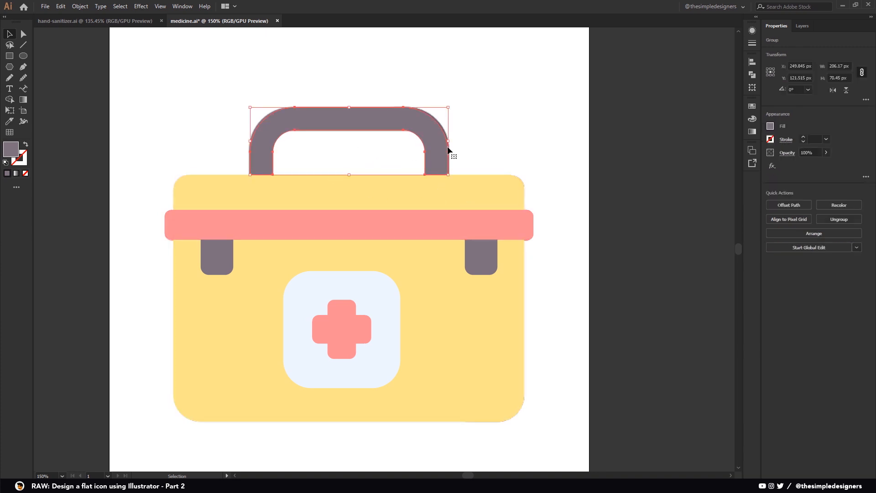
left_click_drag(417, 124, 403, 127)
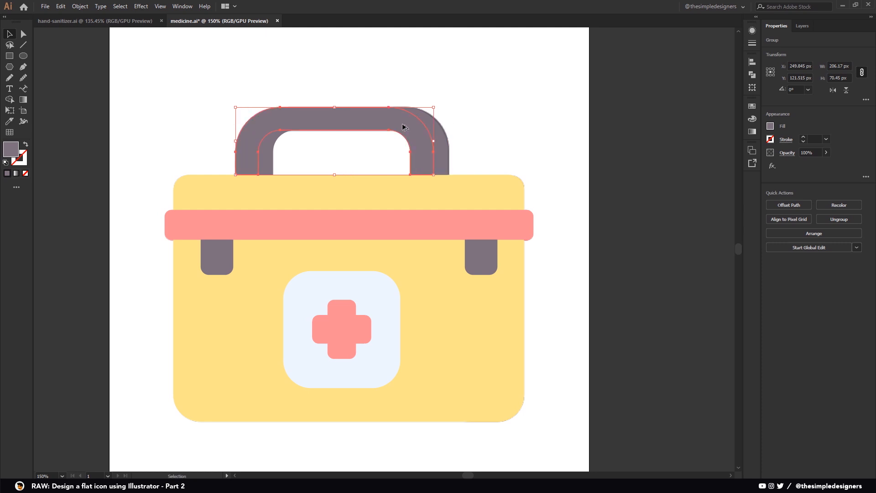
left_click(491, 130)
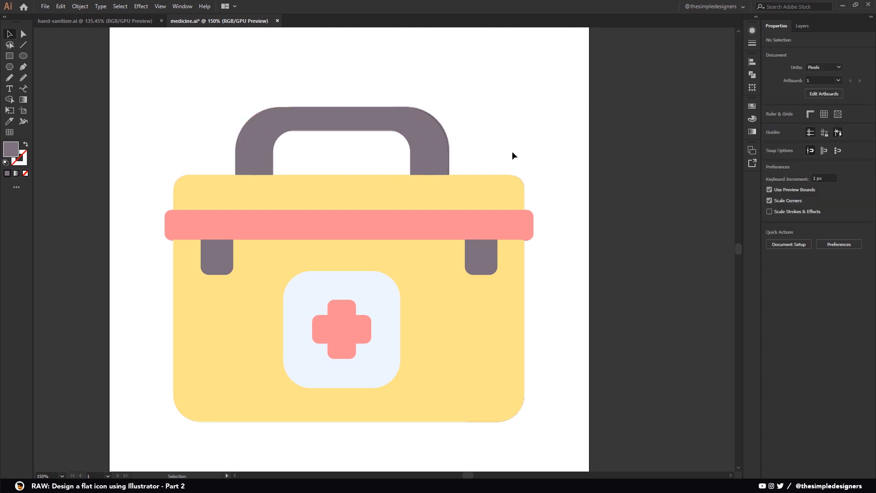
Use the Shape Builder on both handles to remove the copy's overhang and keep a separate shading strip along the right side.
left_click(438, 139)
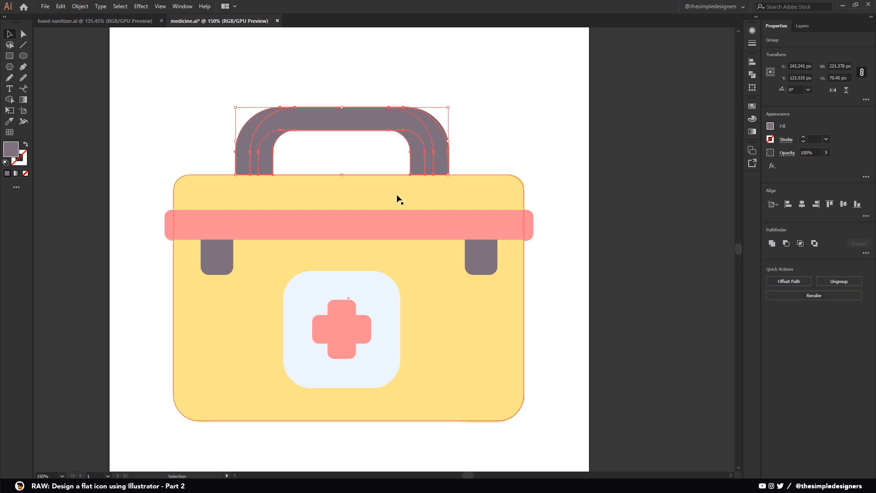
key("shift+m")
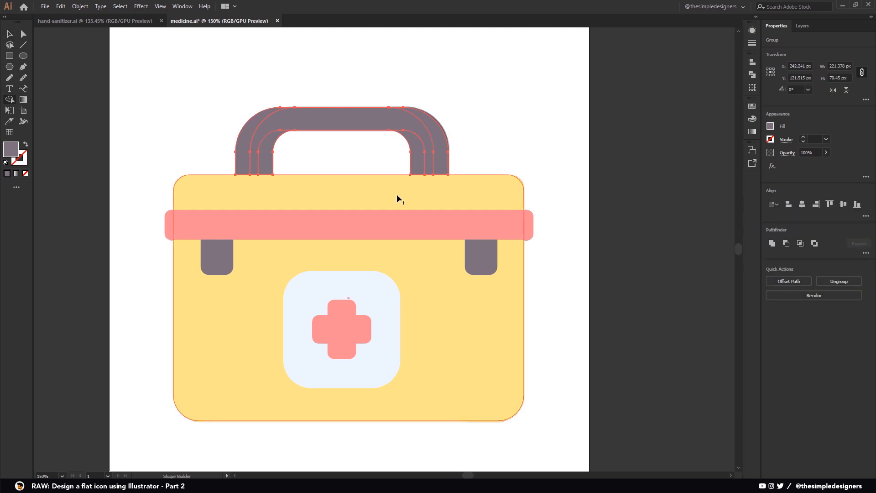
left_click(246, 145, "alt")
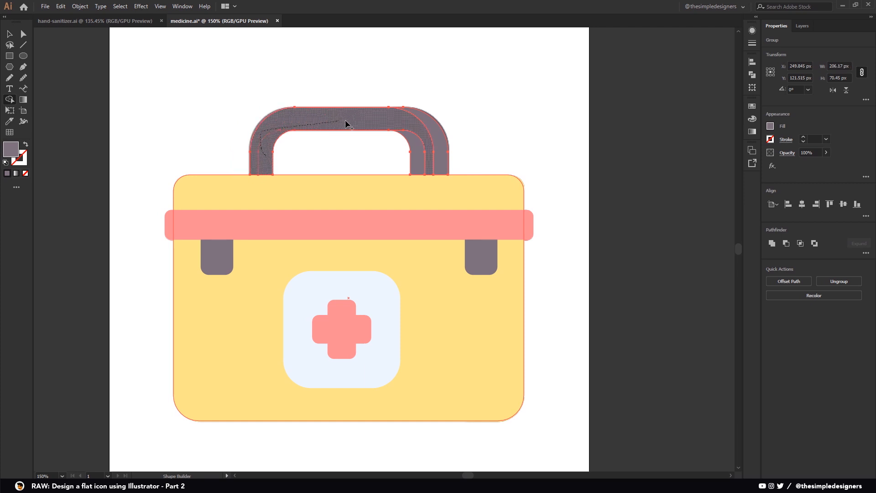
left_click_drag(409, 129, 407, 135)
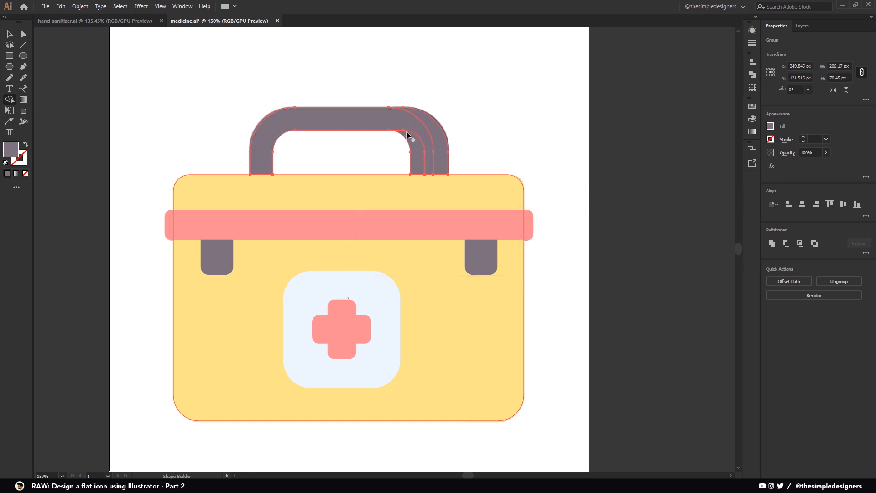
left_click(416, 154, "alt")
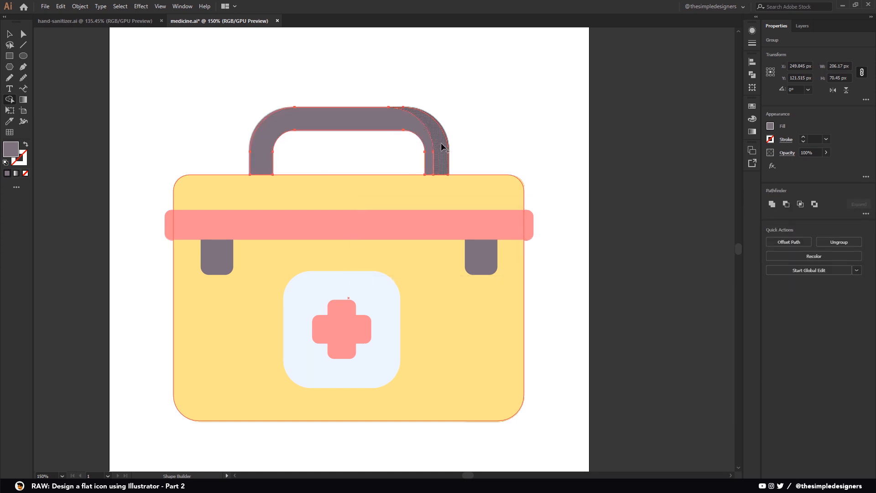
key("v")
left_click(489, 132)
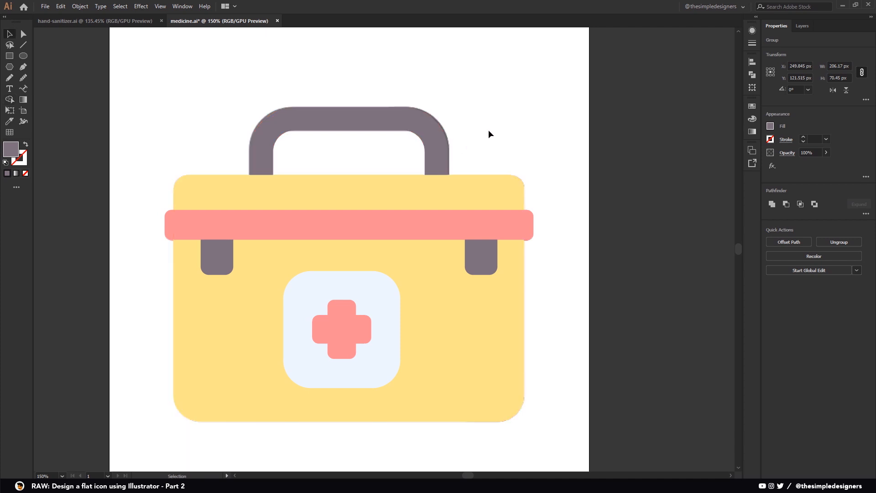
Ungroup the handle so that its shading strip is a separate object.
left_click(436, 134)
right_click(442, 132)
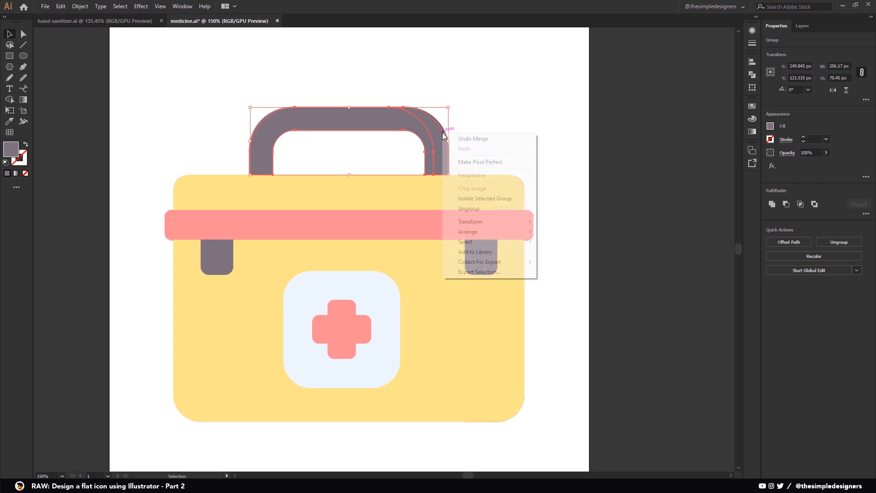
left_click(479, 208)
left_click(467, 161)
Darken the handle's right shading strip in HSB to about 15% saturation and about 41.5% brightness.
left_click(437, 148)
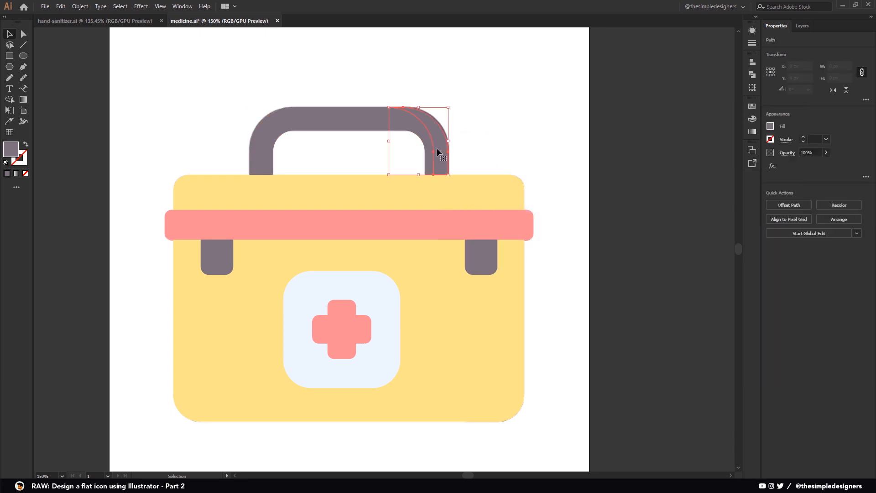
left_click(755, 117)
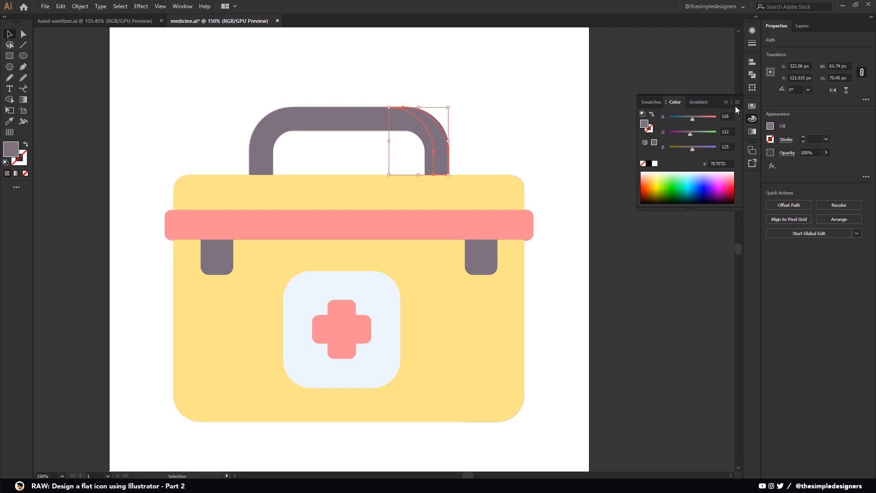
left_click(737, 102)
left_click(760, 138)
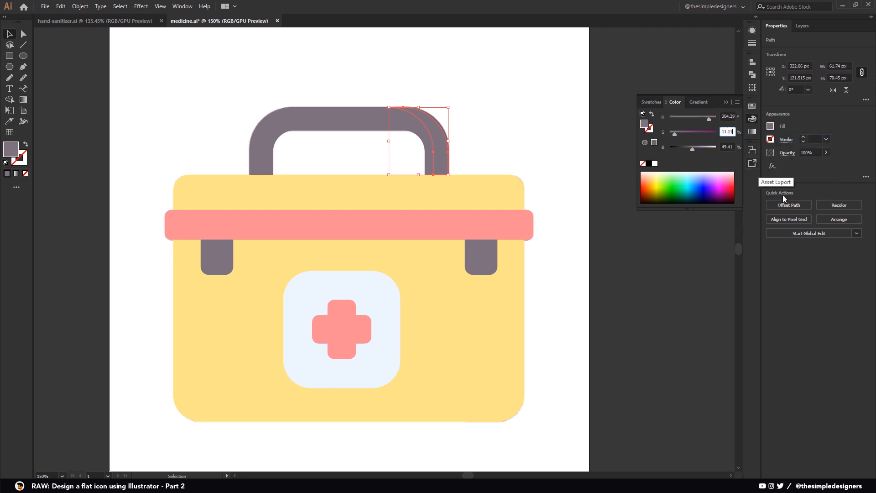
type("11")
left_click(726, 146)
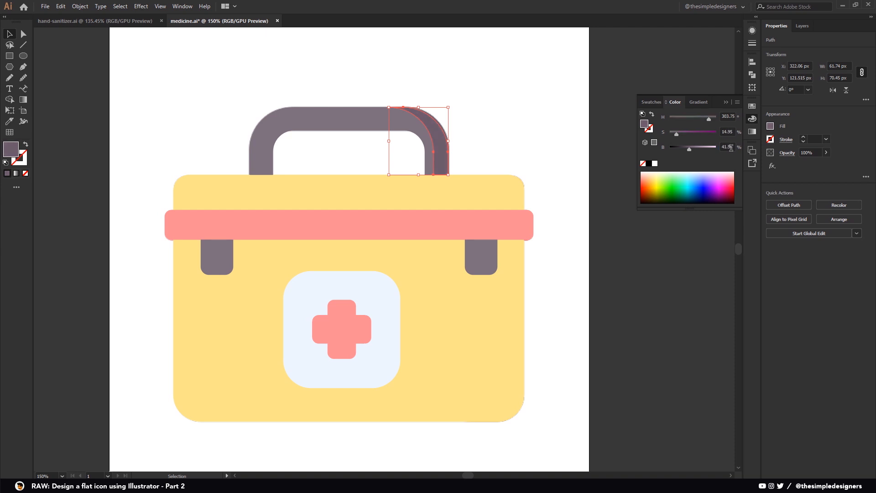
left_click(728, 103)
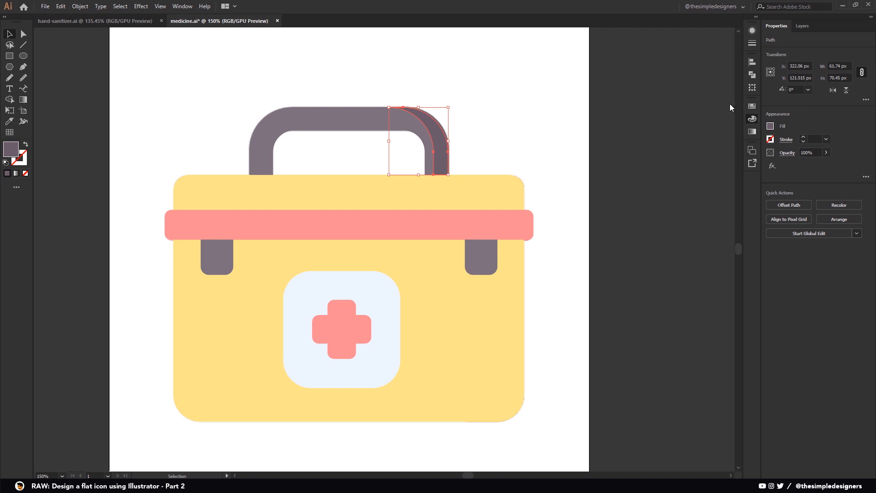
left_click(659, 106)
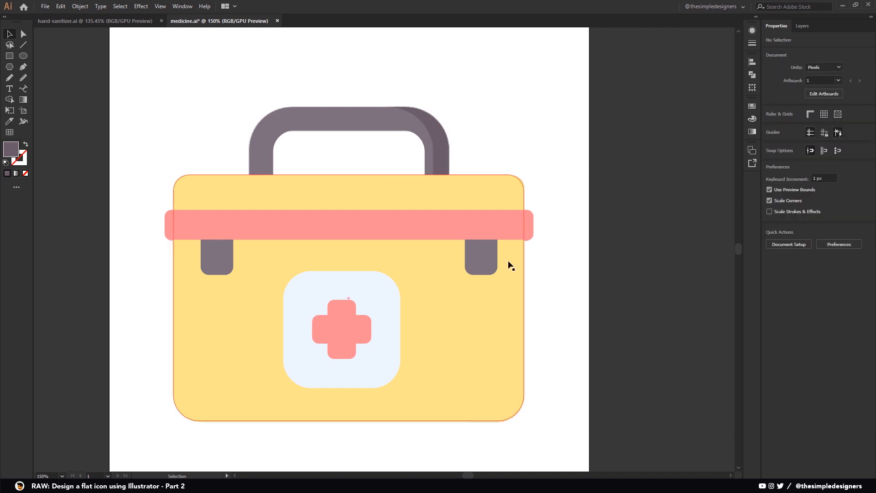
Draw a dark purple shading rectangle about 34 × 18 px over the right latch's upper half and duplicate it onto the left latch.
left_click(77, 68)
left_click(9, 56)
scroll(510, 257, "up", 2)
left_click_drag(419, 221, 485, 258)
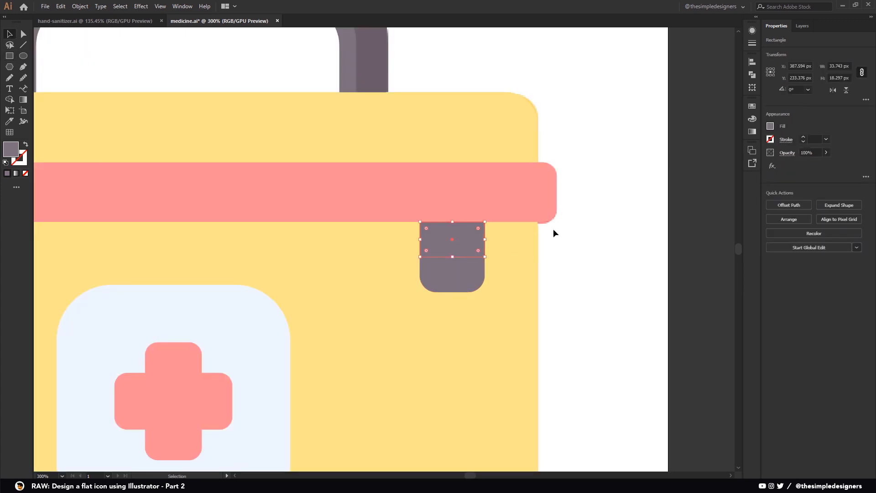
scroll(553, 231, "down", 2)
key("v")
left_click_drag(528, 239, 265, 239)
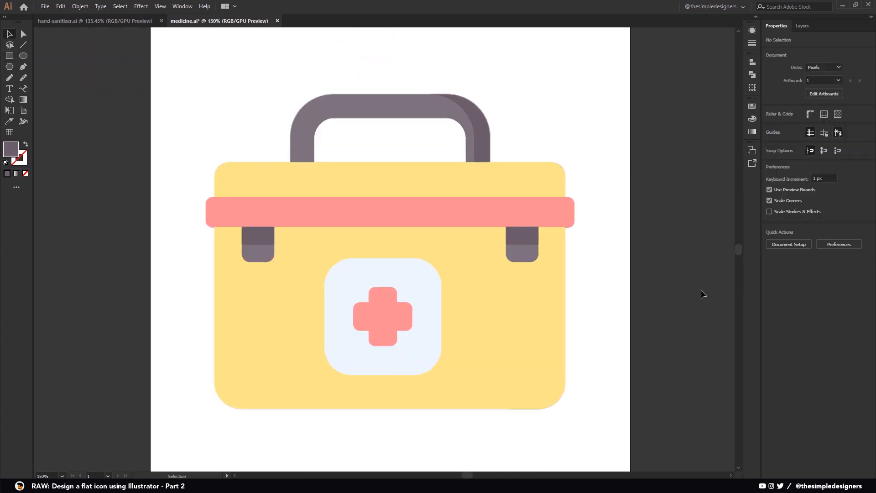
Draw a rectangle about 365 × 18 px across the box directly below the red band and fill it with the box's yellow.
key("ctrl+shift+a")
key("m")
left_click_drag(212, 227, 565, 245)
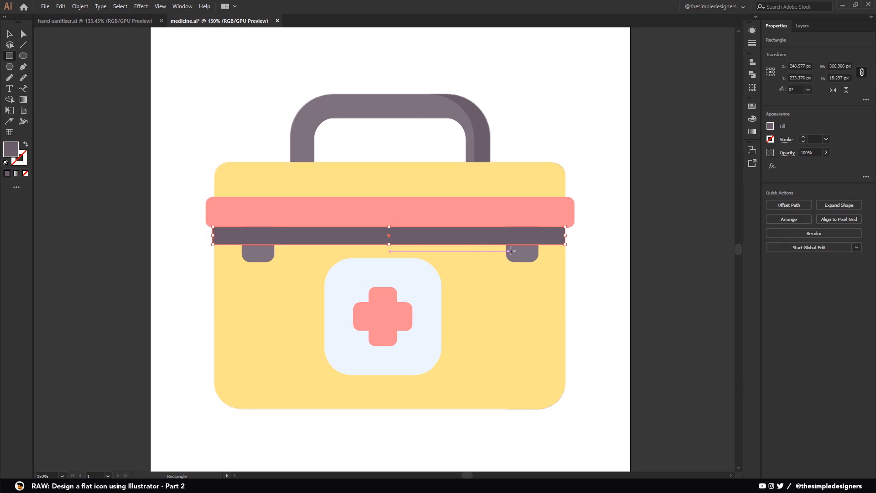
key("i")
left_click(290, 279)
Send the new yellow rectangle backward until it lies behind both latches.
key("v")
key("ctrl+bracketleft")
key("ctrl+bracketleft")
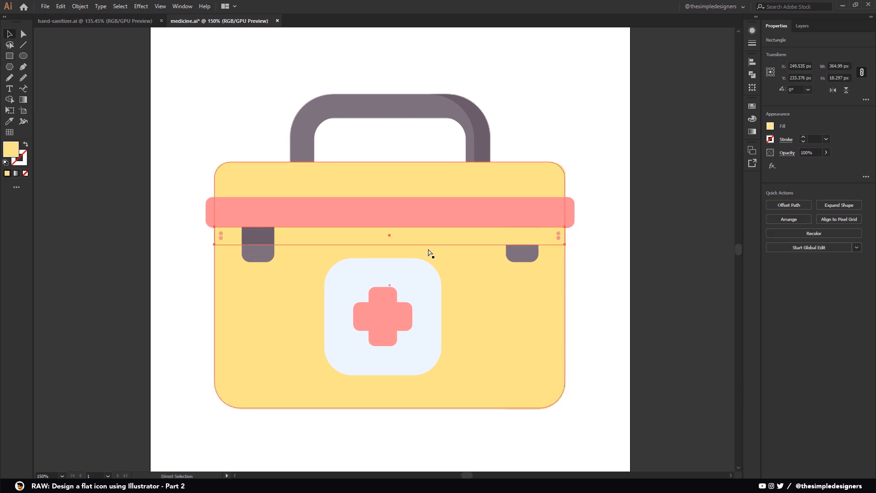
left_click(585, 328)
left_click(420, 240)
key("ctrl+bracketleft")
left_click(588, 273)
left_click(420, 241)
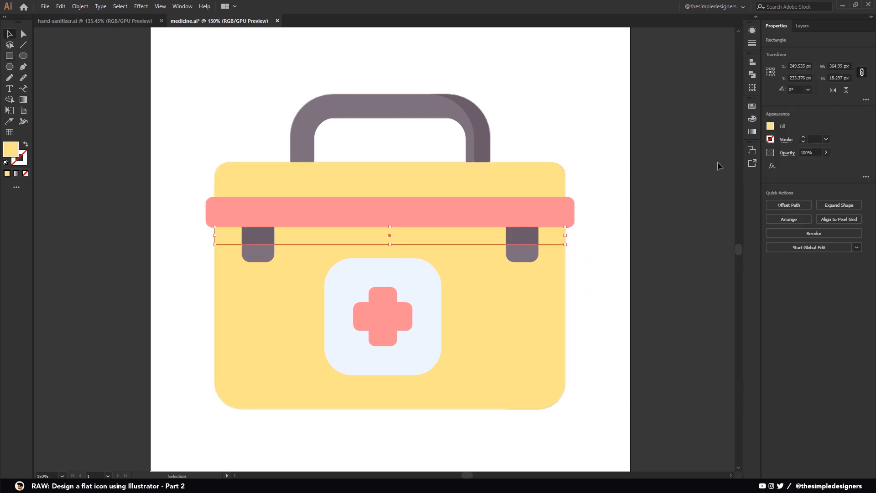
Darken the strip below the red band in HSB to about 94.9% brightness and raise its saturation.
left_click(752, 119)
key("shift+Tab")
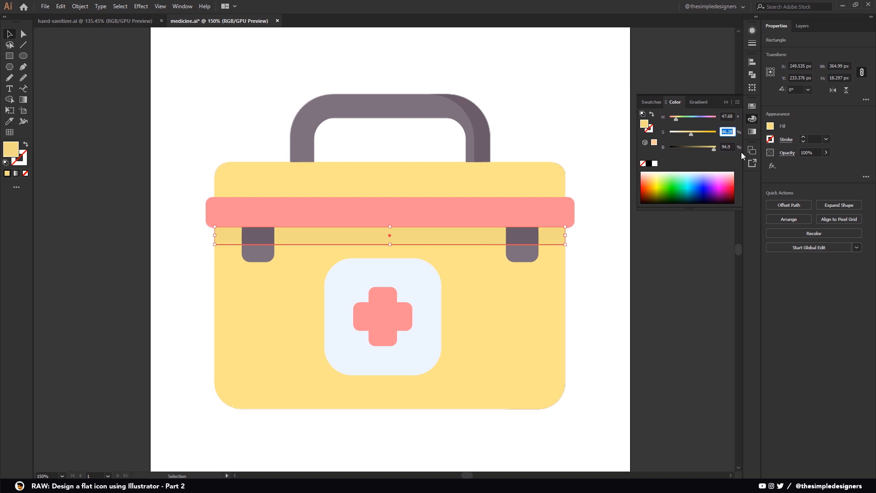
type("52")
key("Return")
left_click(595, 258)
left_click(448, 236)
double_click(730, 132)
type("5")
left_click(675, 259)
left_click(436, 237)
Duplicate the box body slightly to the left and remove the overhang with Shape Builder, keeping a separate strip along the right side.
left_click(617, 328)
left_click(545, 328)
left_click_drag(545, 328, 519, 331, "alt")
left_click(635, 394)
left_click(552, 356)
left_click(206, 312, "shift")
key("shift+m")
left_click(206, 314, "alt")
left_click(244, 322, "alt")
key("v")
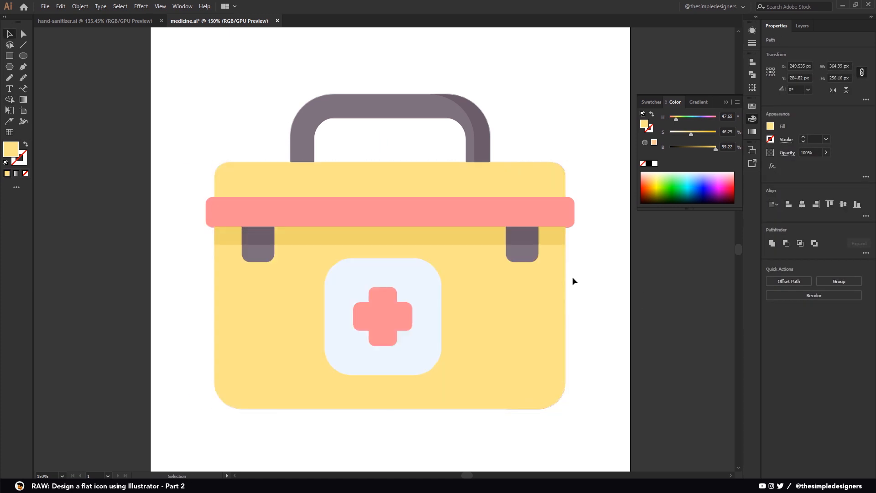
Fill the box's right-hand strip with the darker yellow sampled from the strip below the red band.
key("i")
left_click(554, 236)
key("v")
left_click(639, 329)
Duplicate the red band slightly to the left and trim the overhang with Shape Builder to leave a shading piece at its right end.
left_click(540, 220)
left_click_drag(554, 216, 530, 215, "alt")
left_click(563, 217, "shift")
key("shift+m")
left_click(190, 212, "alt")
key("v")
Darken the red band's right end piece to about 94.9% brightness in HSB.
left_click(562, 211)
type("94.9")
key("Return")
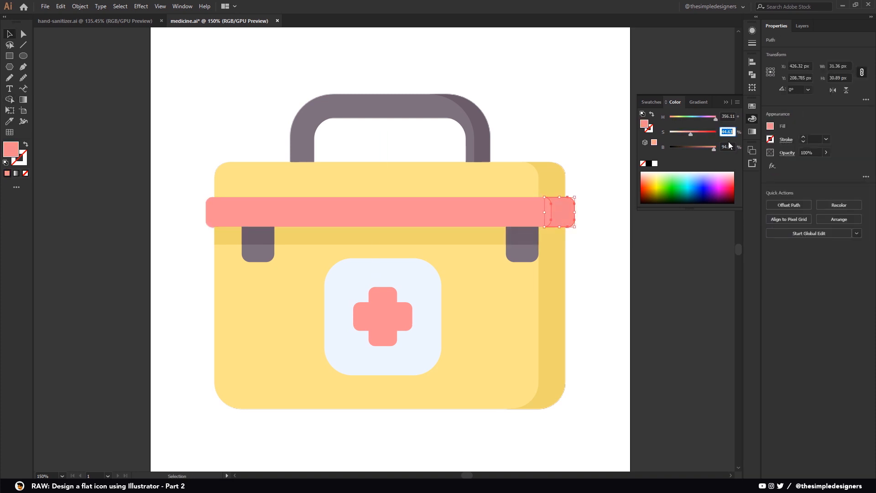
key("ctrl+shift+a")
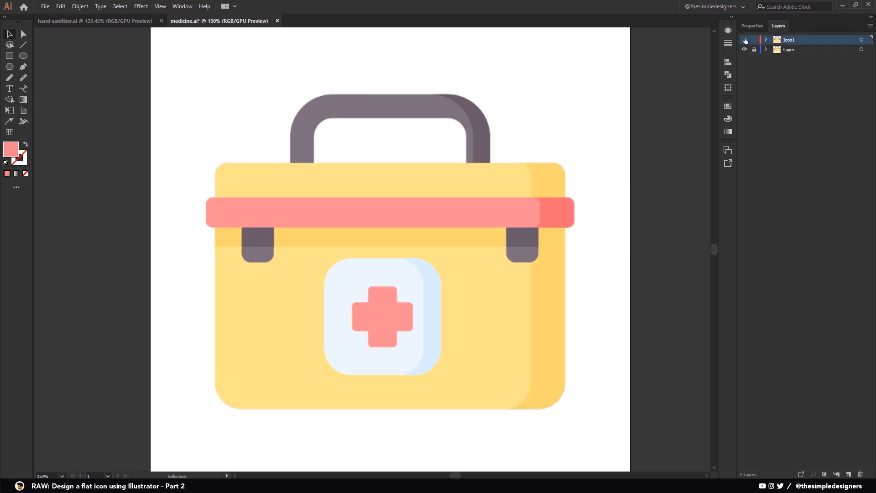
Raise the saturation of the red band's right end piece to about 53%, matching the reference's stronger red.
left_click(563, 212)
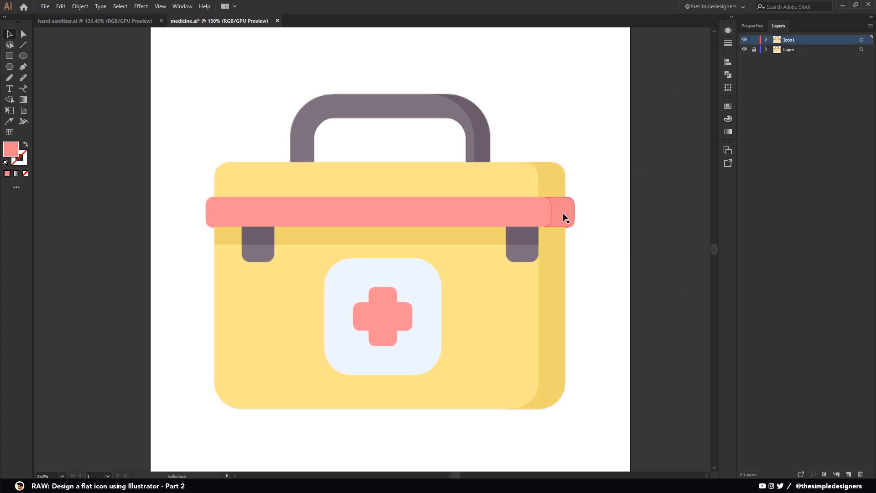
left_click(728, 118)
left_click(713, 102)
left_click(746, 138)
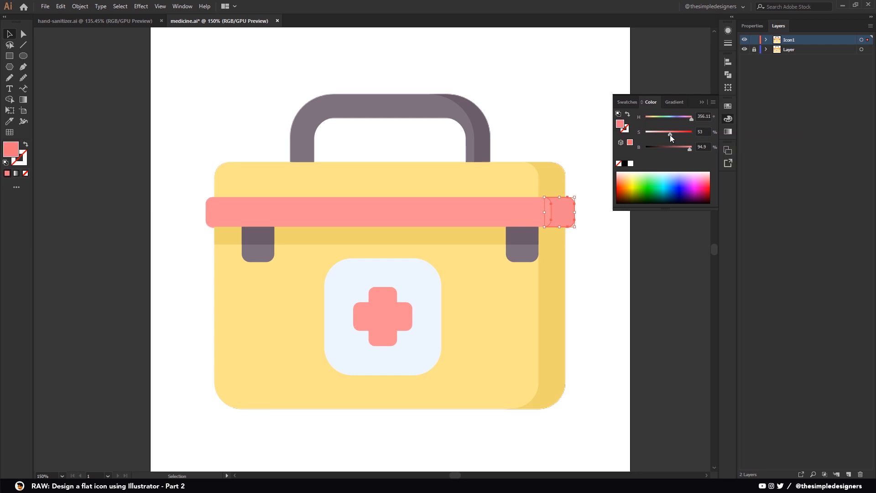
left_click(670, 135)
left_click(709, 114)
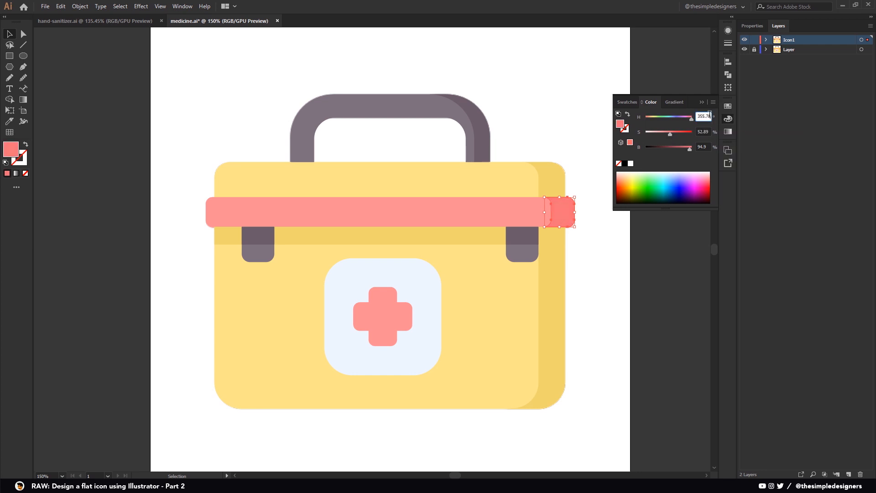
left_click(706, 132)
Shift the box body's copy further left and trim its overhang with Shape Builder to form a wider shading strip on the right.
left_click(482, 311)
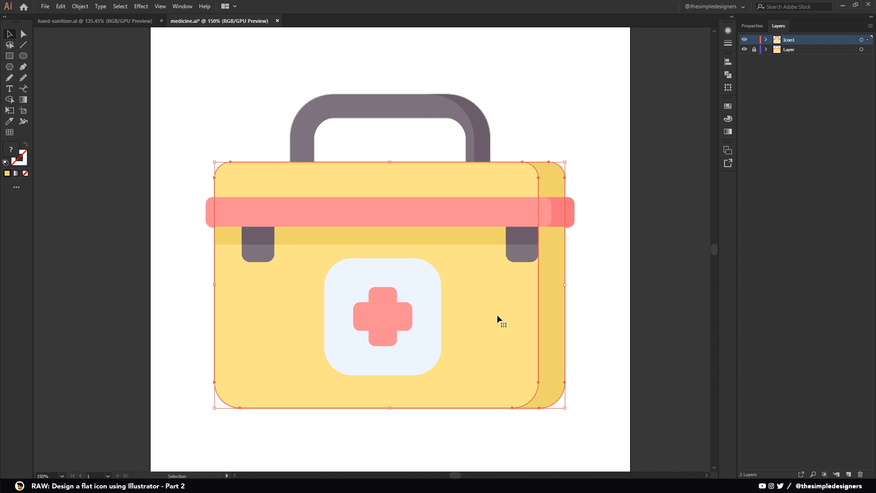
left_click(548, 309)
left_click_drag(548, 309, 505, 318)
left_click(554, 320, "shift")
key("shift+m")
left_click(197, 329, "alt")
left_click(238, 330, "alt")
key("v")
key("ctrl+shift+a")
Fill the widened right strip with the yellow sampled from the strip below the red band.
left_click(551, 311)
key("i")
left_click(480, 236)
key("v")
left_click(674, 255)
Sample the reference's darker yellow with the icon layer hidden and apply it to both shading strips of the box.
left_click(802, 26)
left_click(744, 40)
key("super+shift+c")
left_click(553, 319)
left_click(745, 41)
left_click(550, 301)
left_click(453, 246)
left_click(640, 276)
Hide the reference layer, offset a copy of the pale panel to the left, and trim its overhang with Shape Builder.
left_click(745, 49)
left_click_drag(430, 300, 412, 298)
left_click(436, 299, "shift")
key("shift+m")
left_click(316, 299, "alt")
key("v")
left_click(651, 289)
Darken the pale panel's right shading strip in HSB to 10% saturation and about 98% brightness.
left_click(433, 300)
left_click(727, 119)
left_click_drag(709, 147, 690, 147)
type("98")
key("shift+Tab")
type("1")
key("Return")
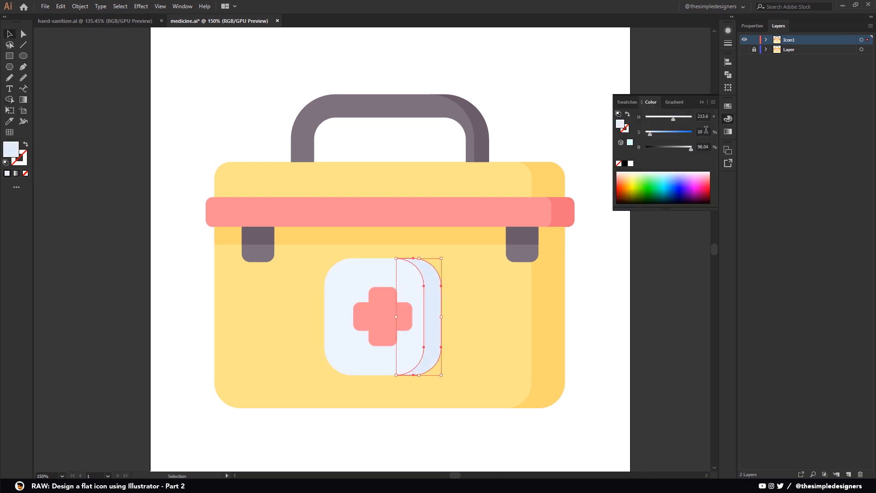
Select all shapes of the first-aid box and group them into a single icon.
left_click(680, 206)
key("a")
left_click_drag(588, 435, 220, 84)
key("v")
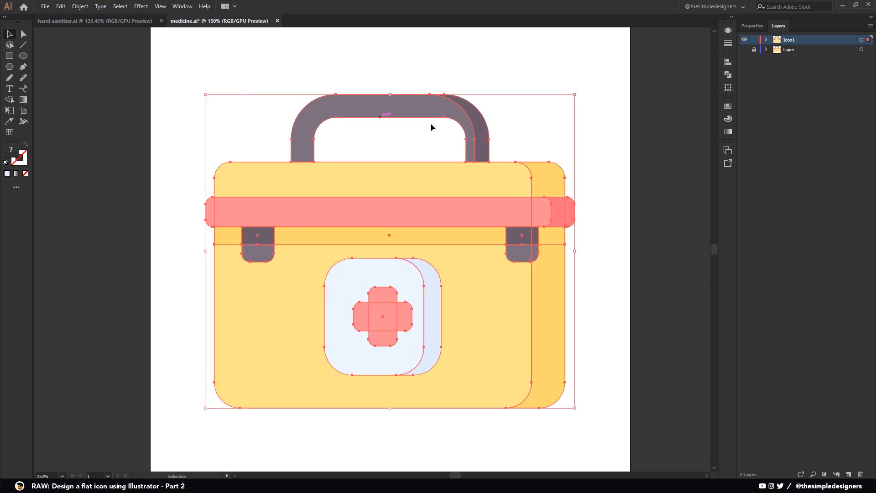
left_click(594, 88)
left_click(397, 239)
Centre the grouped icon horizontally and vertically on the artboard.
left_click(729, 64)
left_click(693, 82)
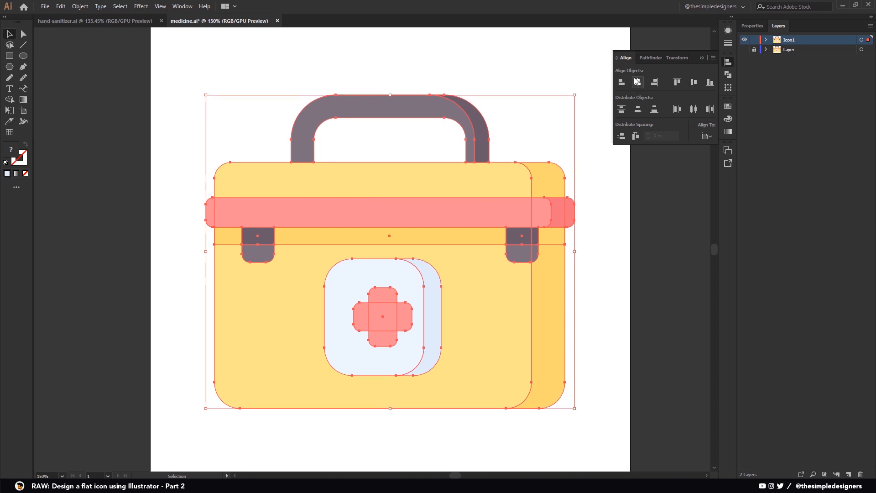
left_click(669, 169)
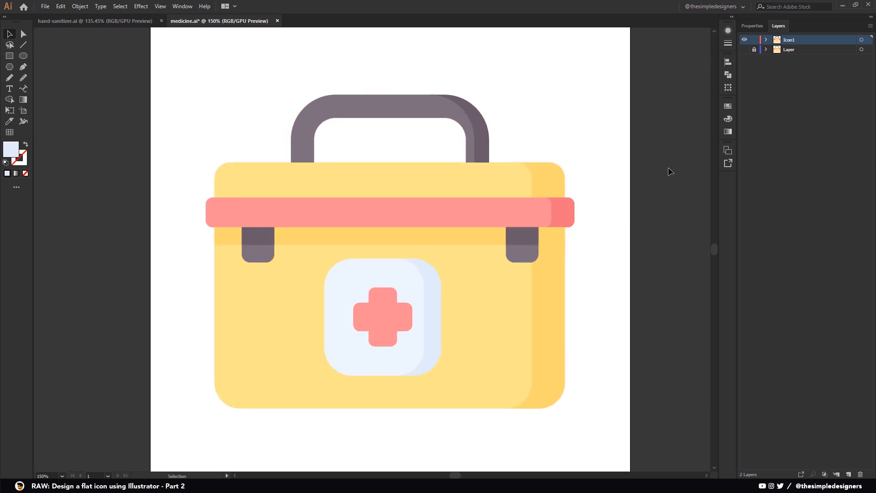
Save the file and turn the reference layer's visibility back on beneath the icon.
key("ctrl+s")
left_click(570, 217)
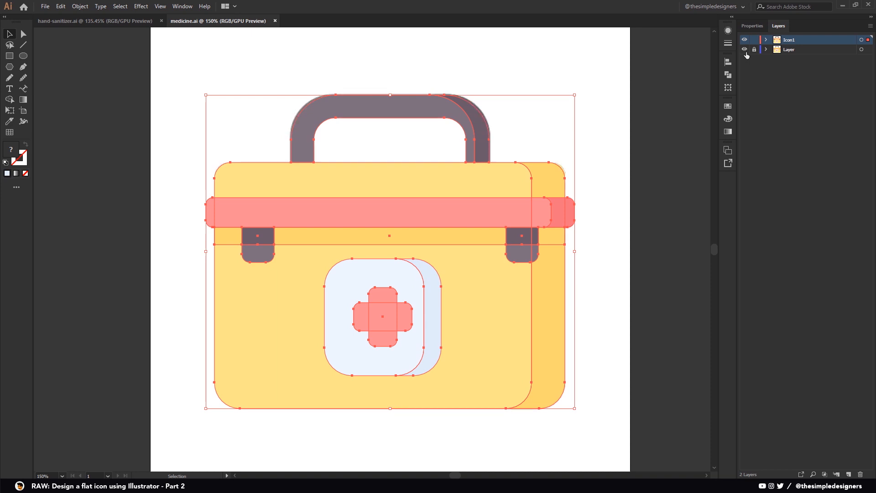
left_click(673, 145)
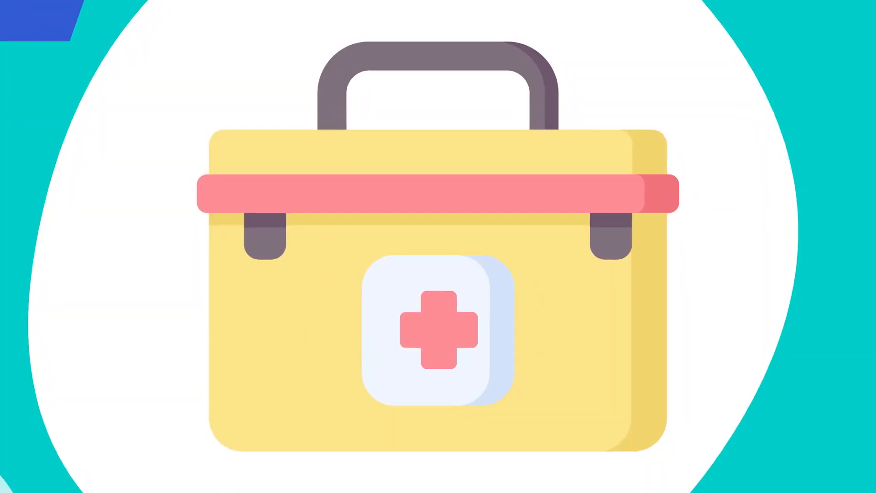